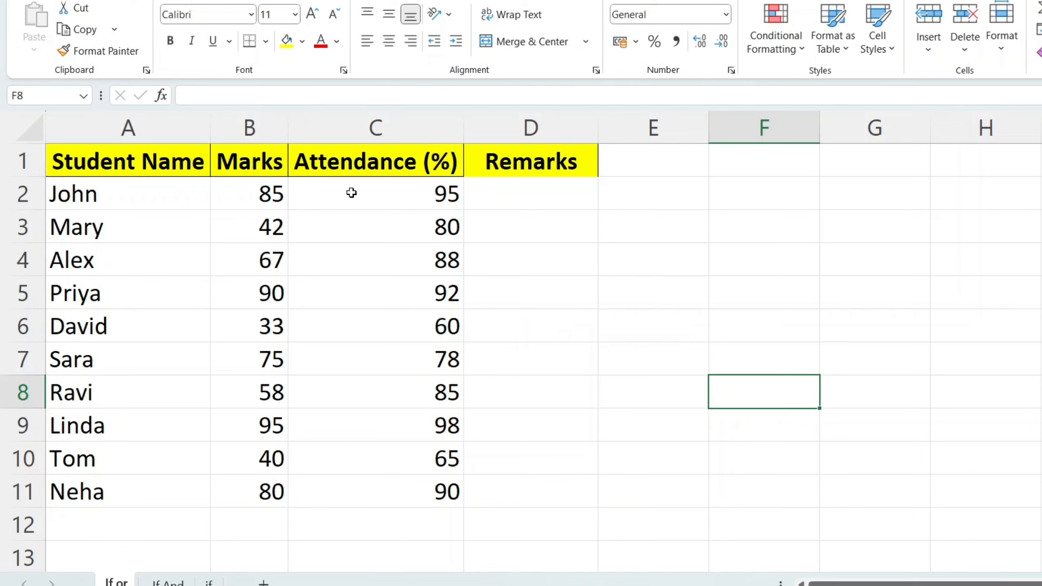
Review the student names, Marks and Attendance (%) columns, noting the first student's marks of 85
{"action": "left_click", "coordinate": [139, 209]}
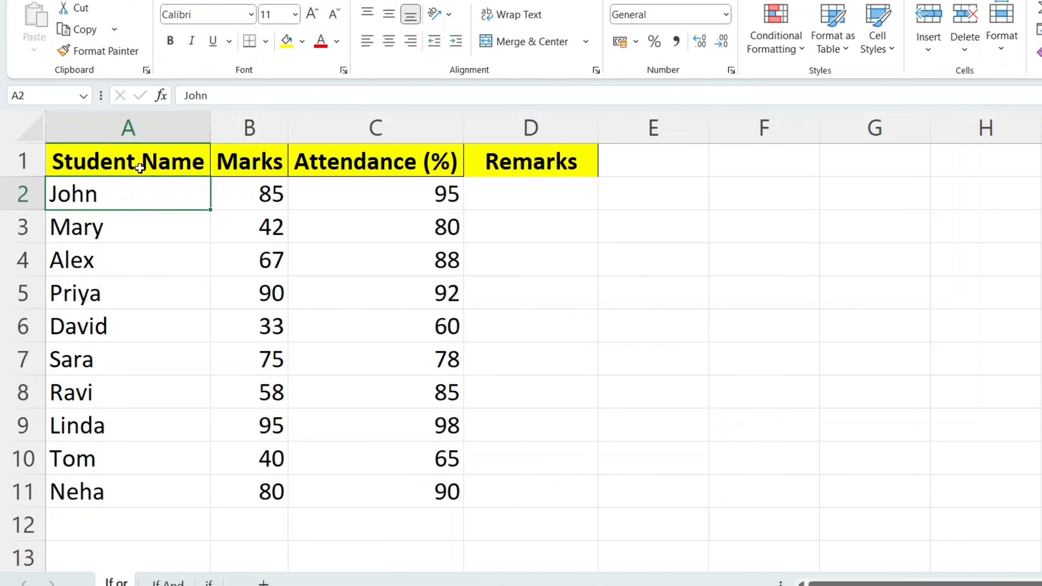
{"action": "left_click", "coordinate": [243, 166]}
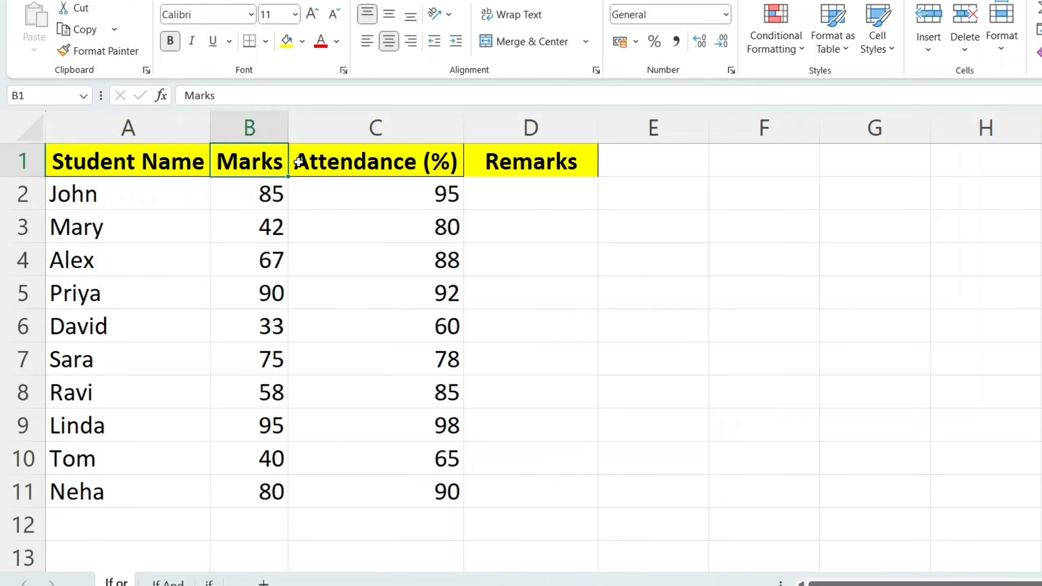
{"action": "left_click", "coordinate": [374, 162]}
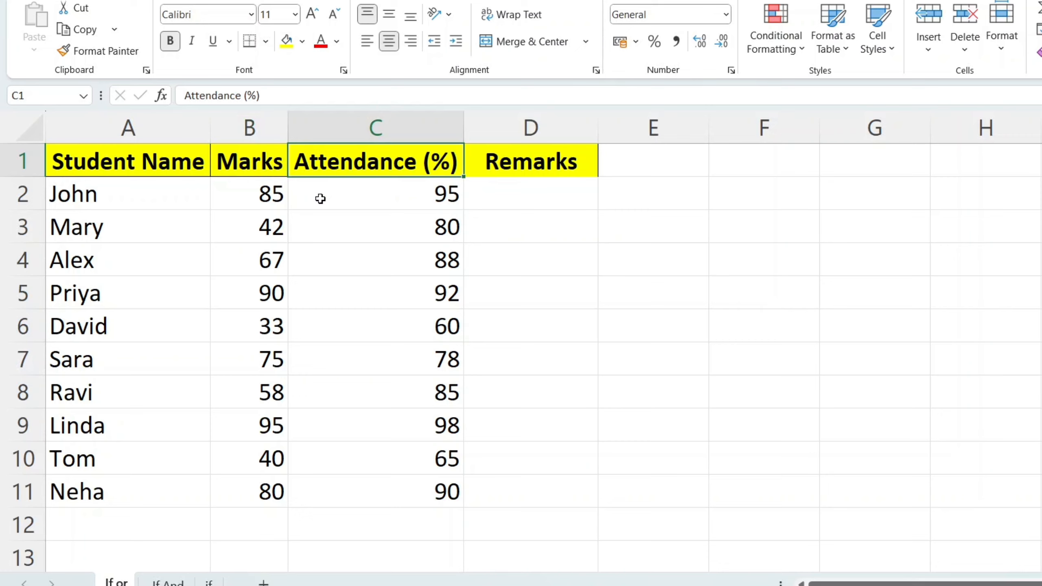
{"action": "left_click", "coordinate": [255, 201]}
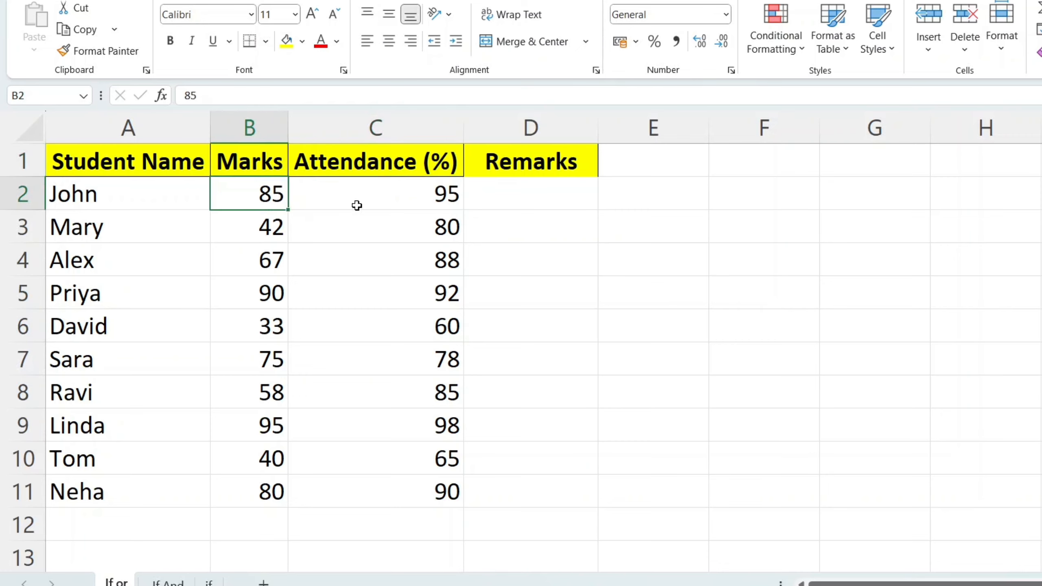
{"action": "left_click", "coordinate": [105, 201]}
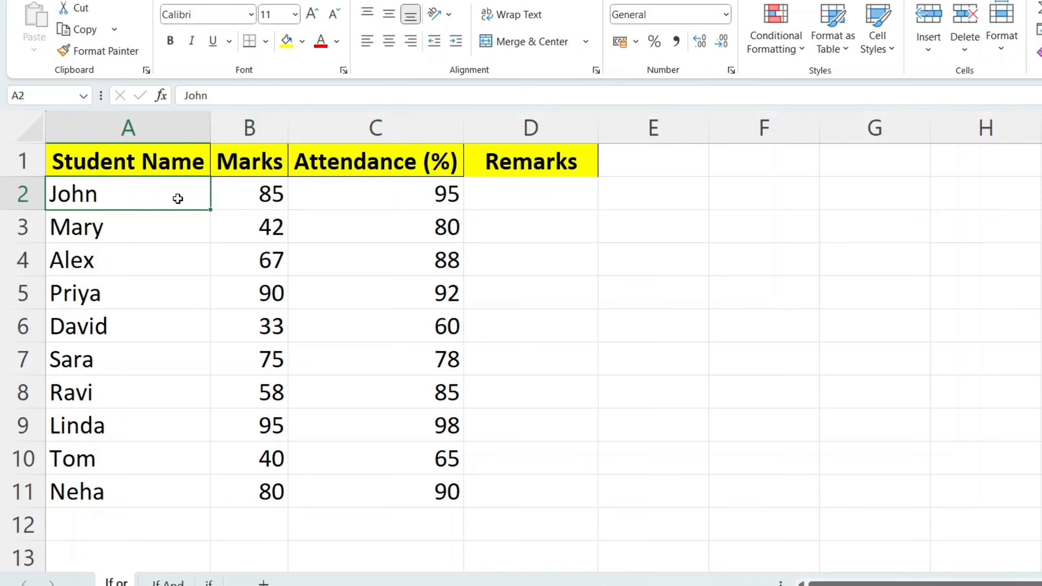
{"action": "left_click", "coordinate": [246, 196]}
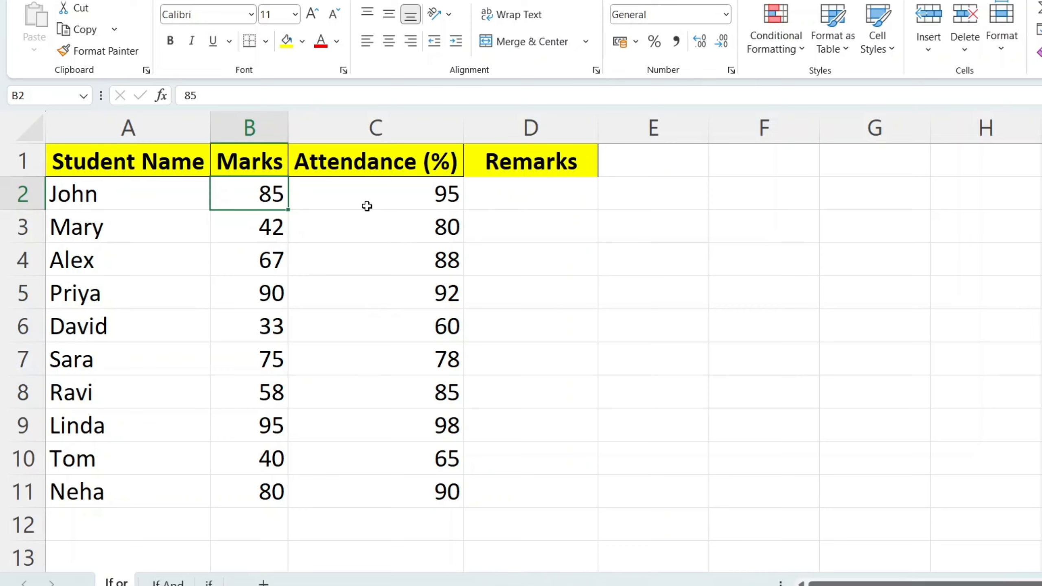
{"action": "left_click", "coordinate": [400, 168]}
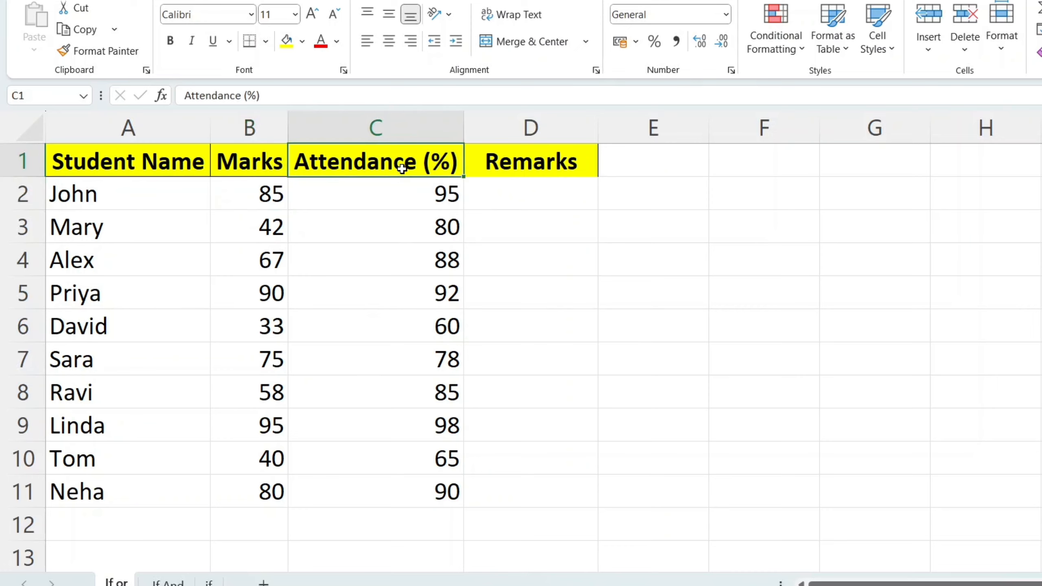
{"action": "left_click", "coordinate": [264, 170]}
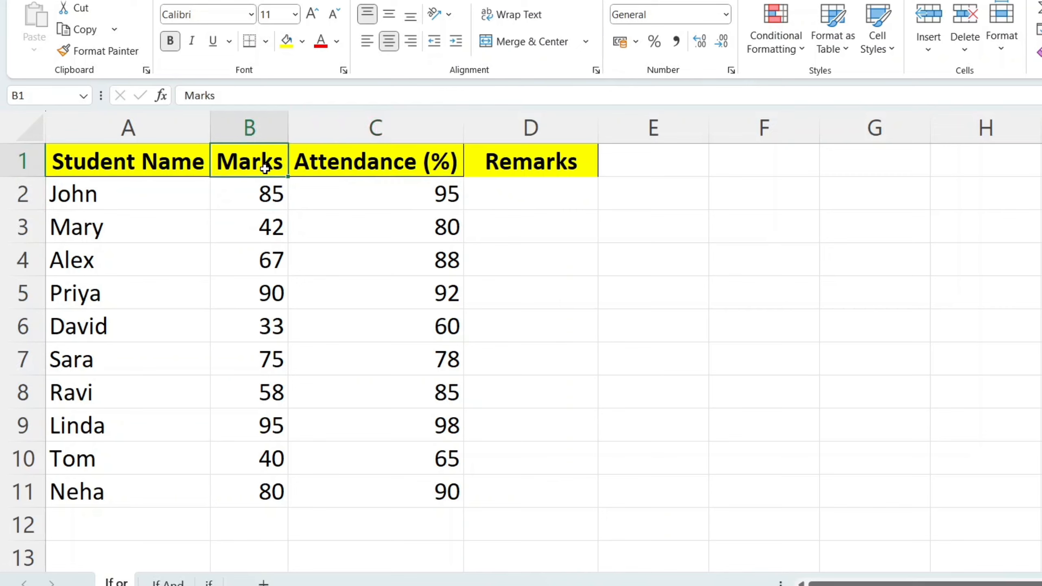
{"action": "left_click", "coordinate": [400, 172]}
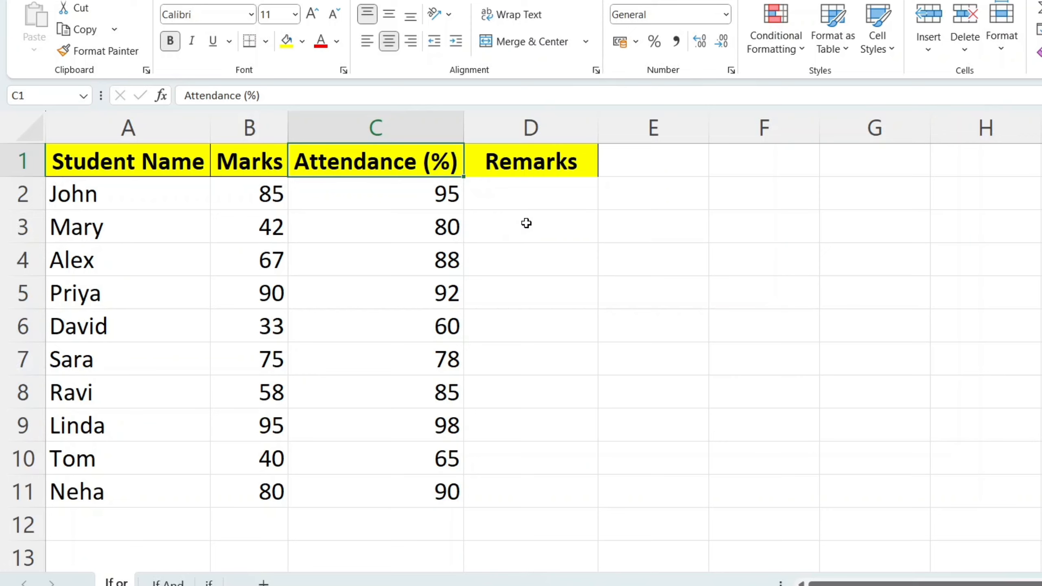
Begin cell D2's formula with =IF(OR( using the function suggestions
{"action": "left_click", "coordinate": [532, 200]}
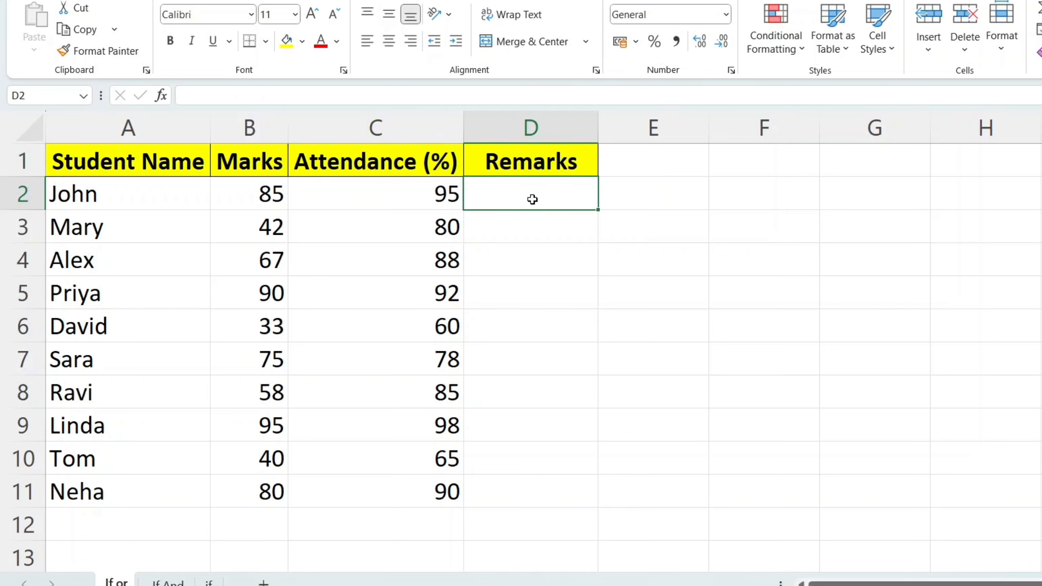
{"action": "double_click", "coordinate": [516, 194]}
{"action": "type", "text": "=if"}
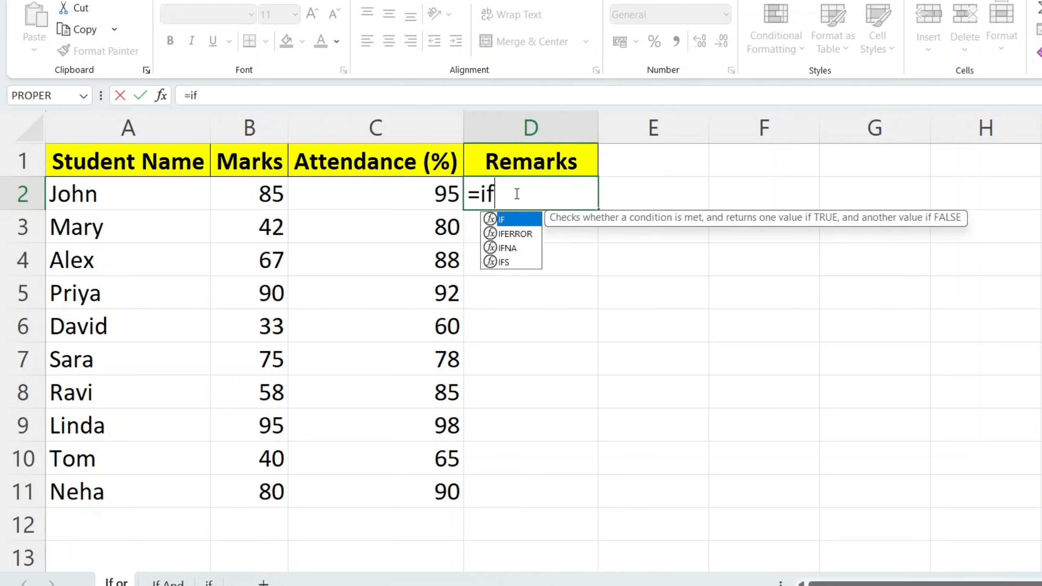
{"action": "double_click", "coordinate": [518, 222]}
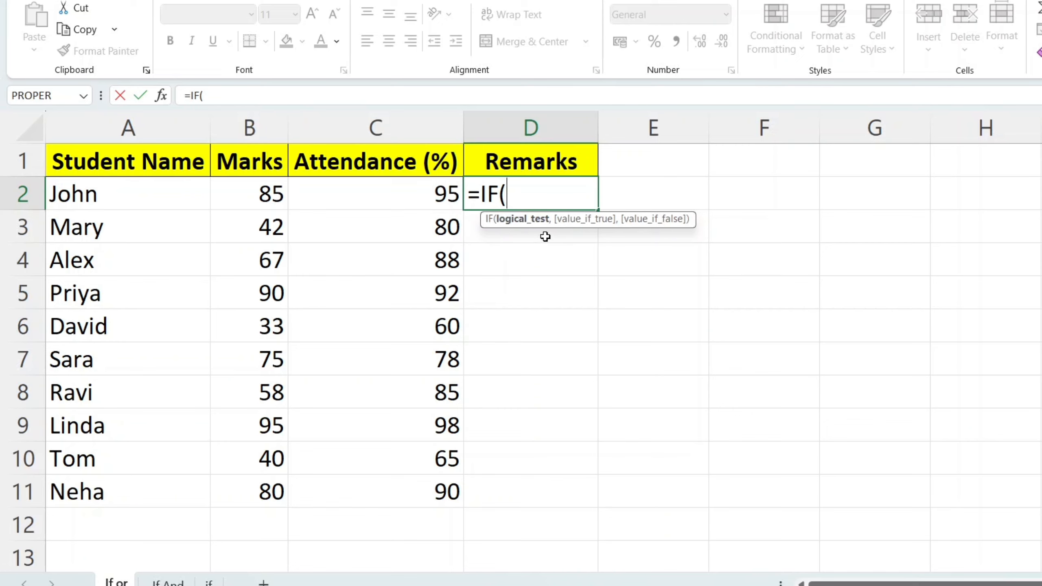
{"action": "type", "text": "or"}
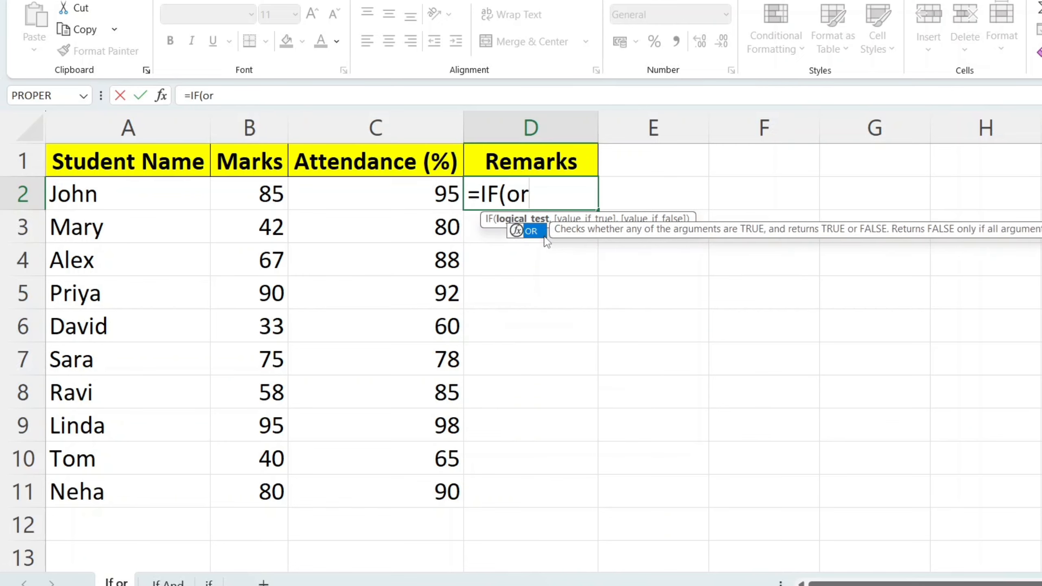
{"action": "double_click", "coordinate": [531, 232]}
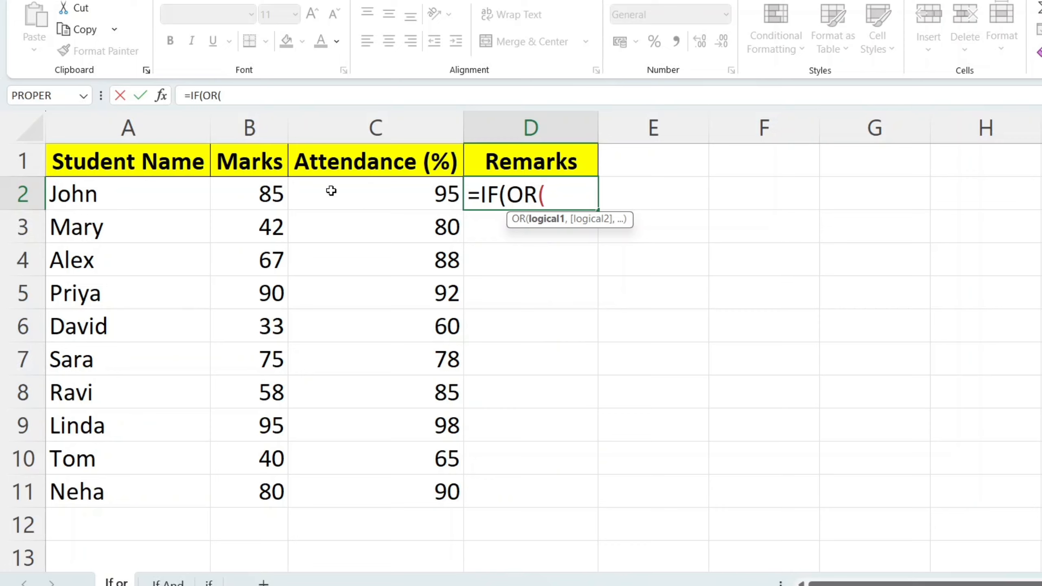
Add the conditions B2>80 and C2>80 inside the OR test
{"action": "left_click", "coordinate": [259, 202]}
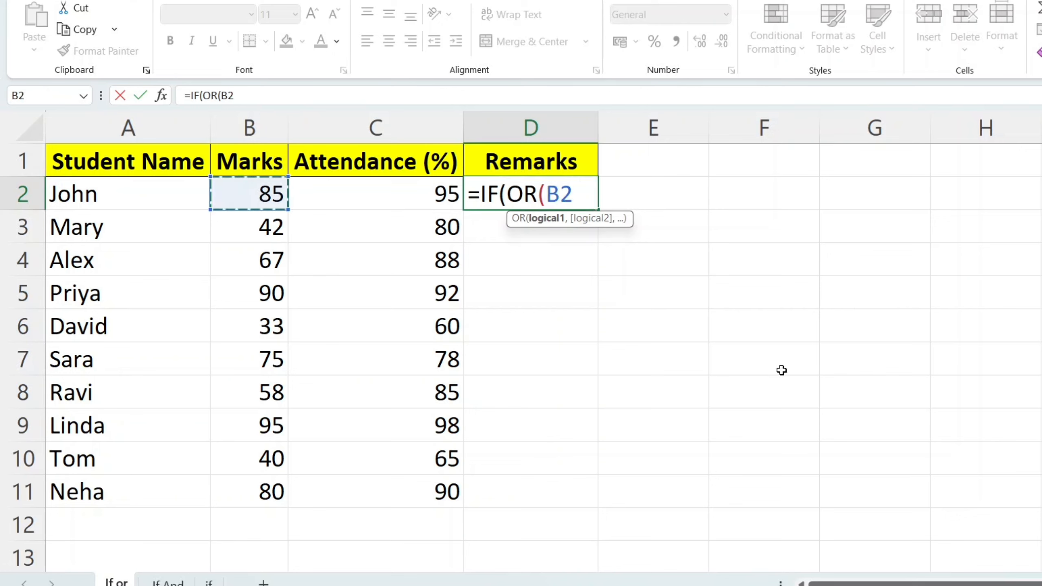
{"action": "type", "text": ">8"}
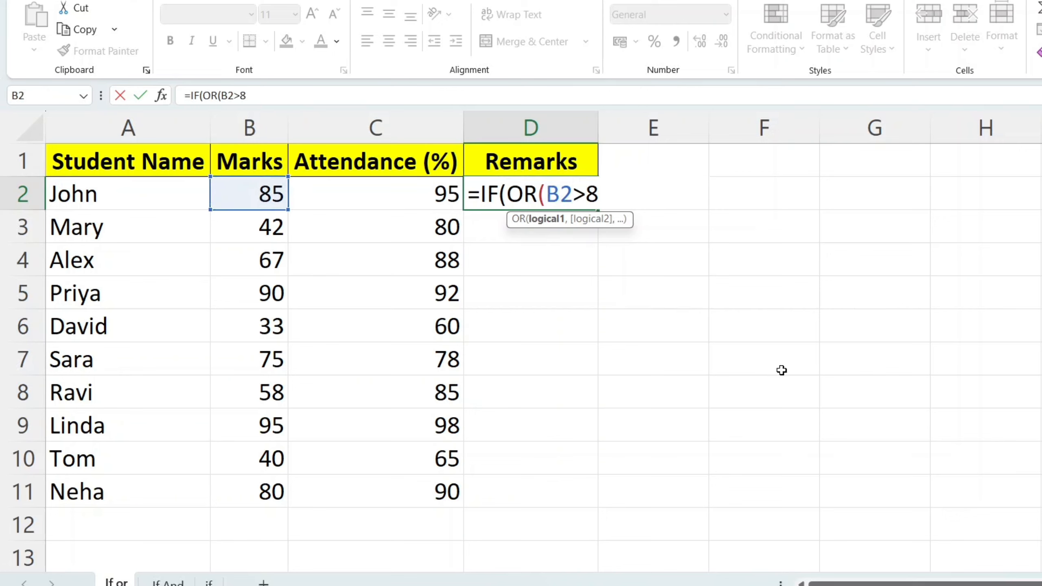
{"action": "type", "text": "0,"}
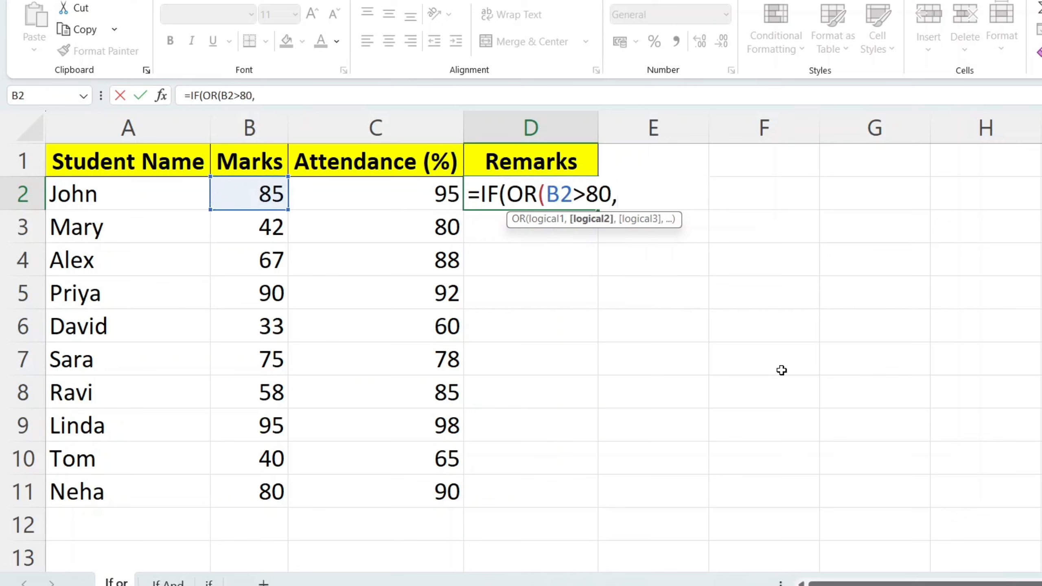
{"action": "left_click", "coordinate": [380, 193]}
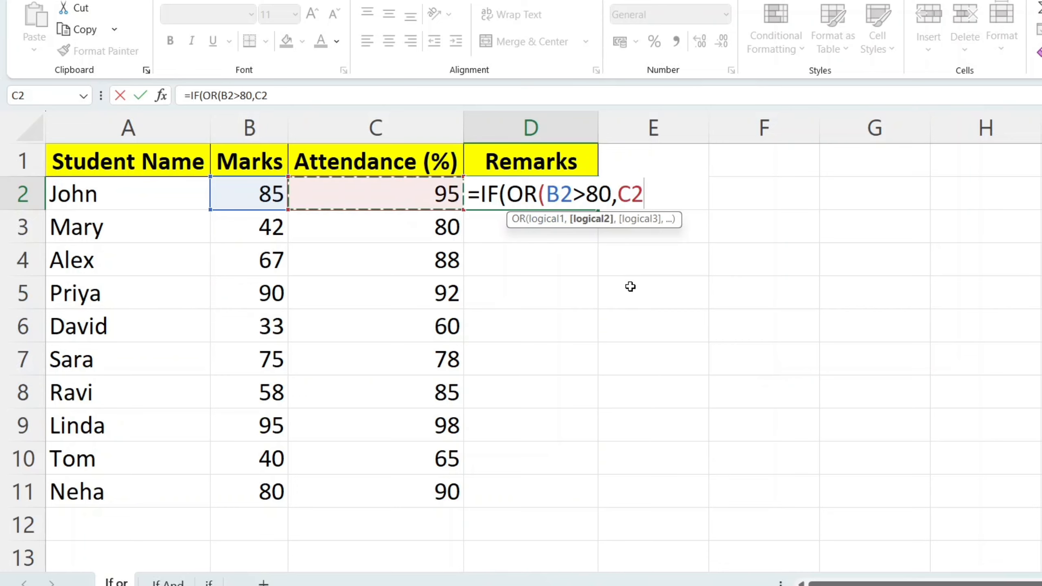
{"action": "type", "text": ">80"}
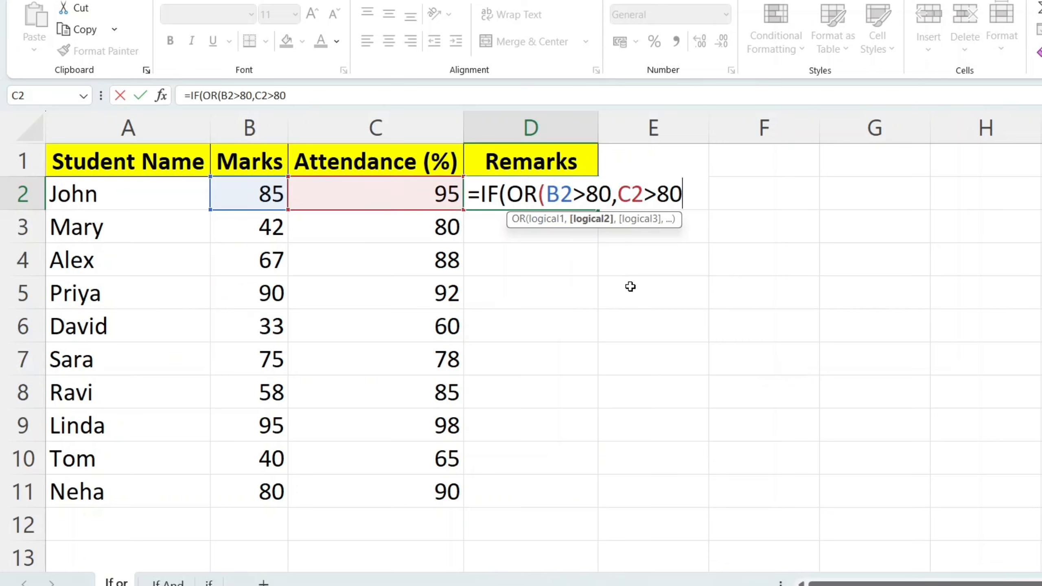
{"action": "type", "text": ")"}
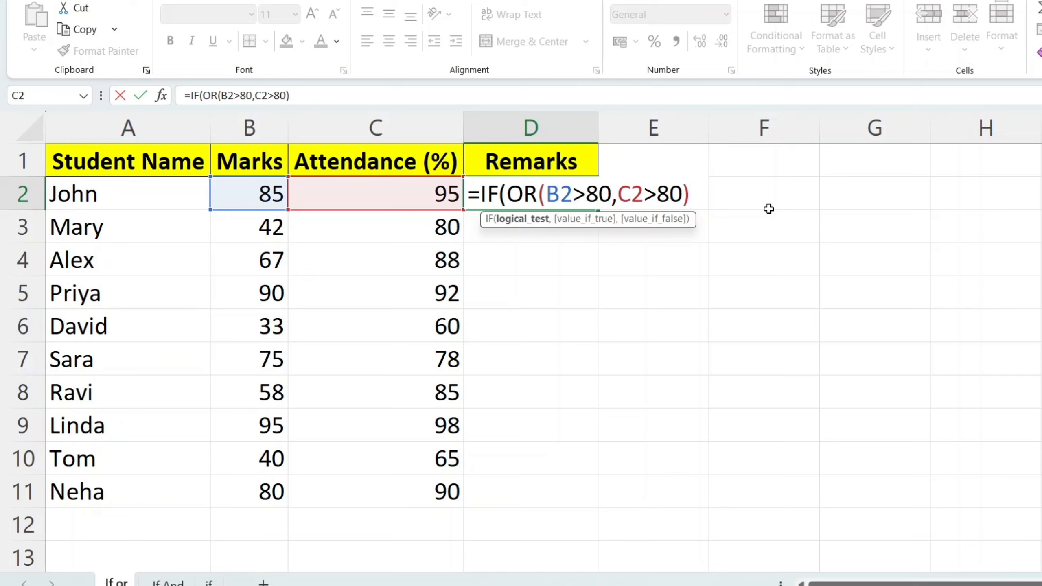
Complete D2's IF formula with ,"Pass","Fail") as its true and false results
{"action": "type", "text": ","}
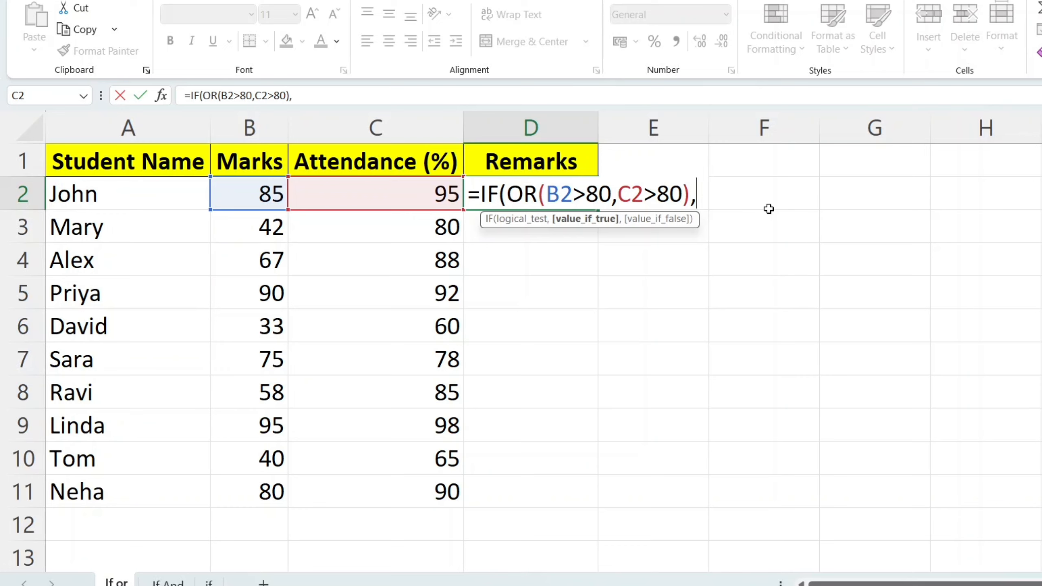
{"action": "type", "text": "\""}
{"action": "type", "text": "Pass"}
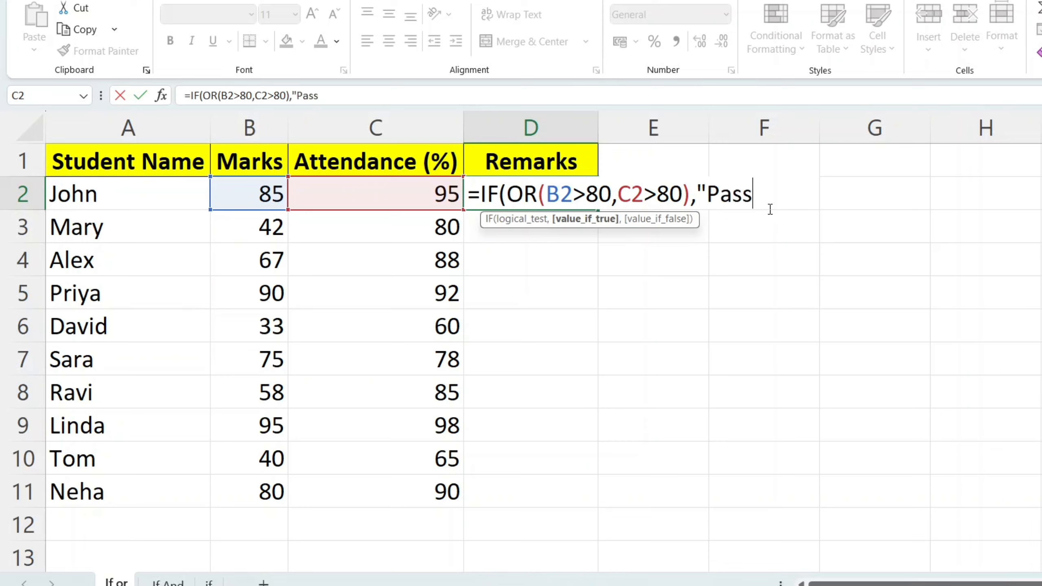
{"action": "type", "text": "\","}
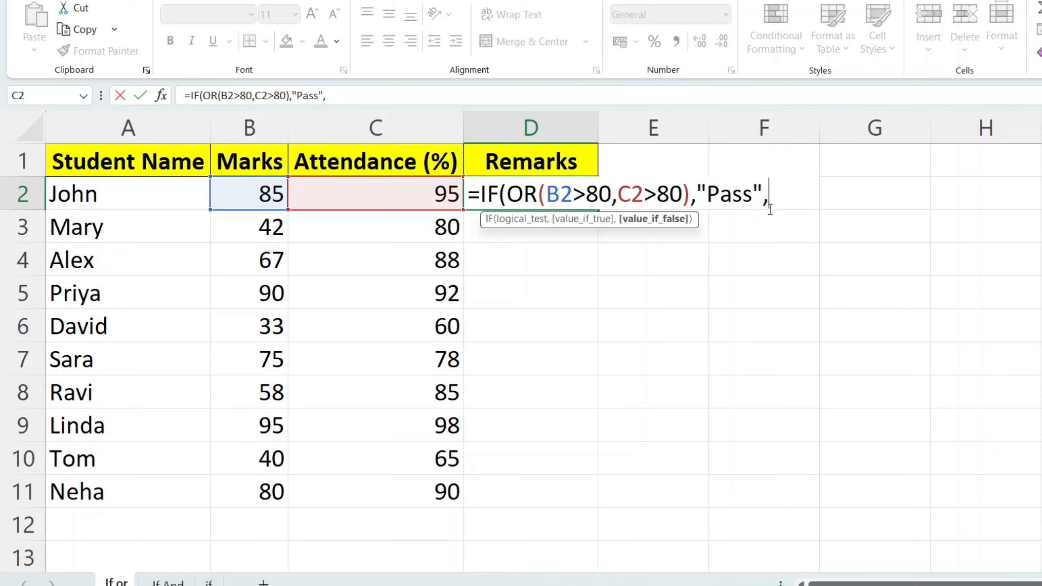
{"action": "type", "text": "\"Fail\""}
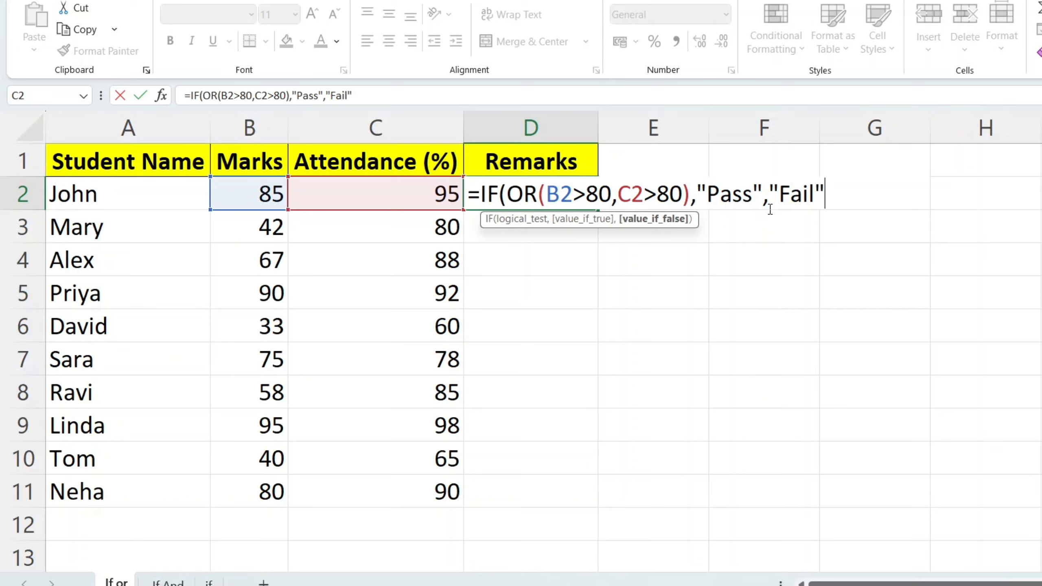
{"action": "type", "text": ")"}
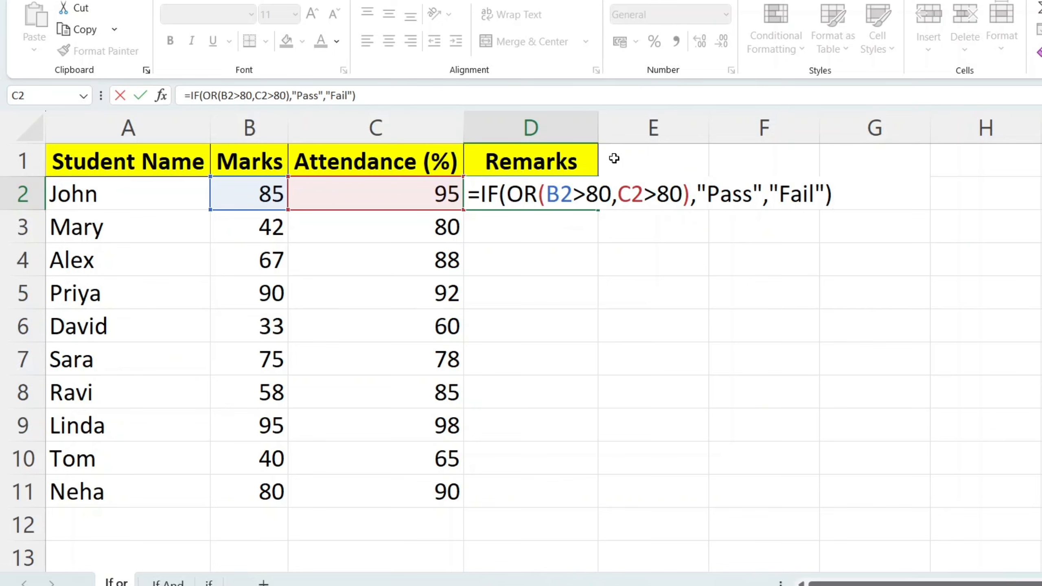
Change both comparisons to >=80 and commit D2's formula, which now shows Pass
{"action": "left_click", "coordinate": [589, 197]}
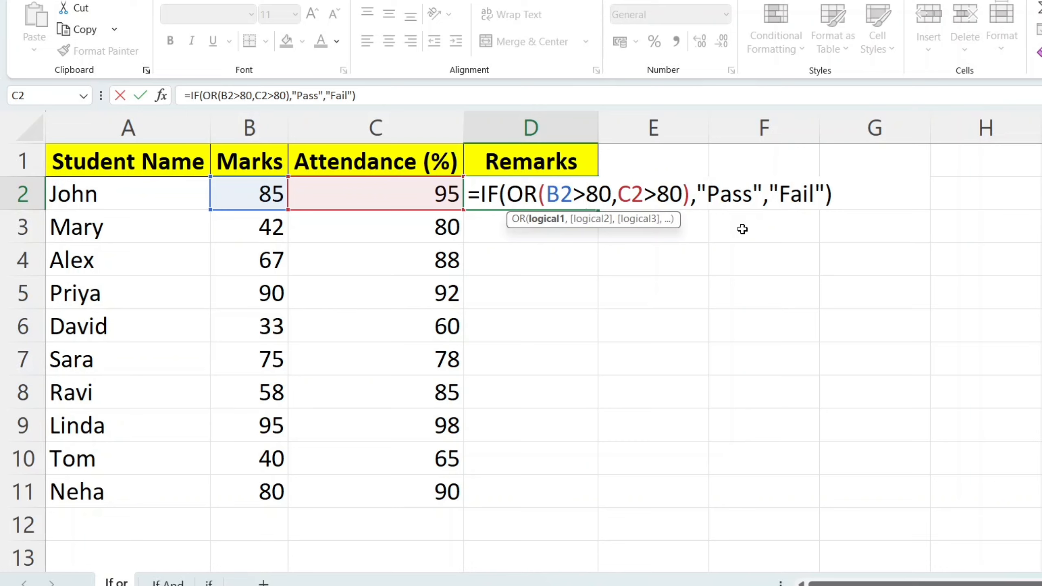
{"action": "type", "text": "+"}
{"action": "key", "text": "BackSpace"}
{"action": "type", "text": "="}
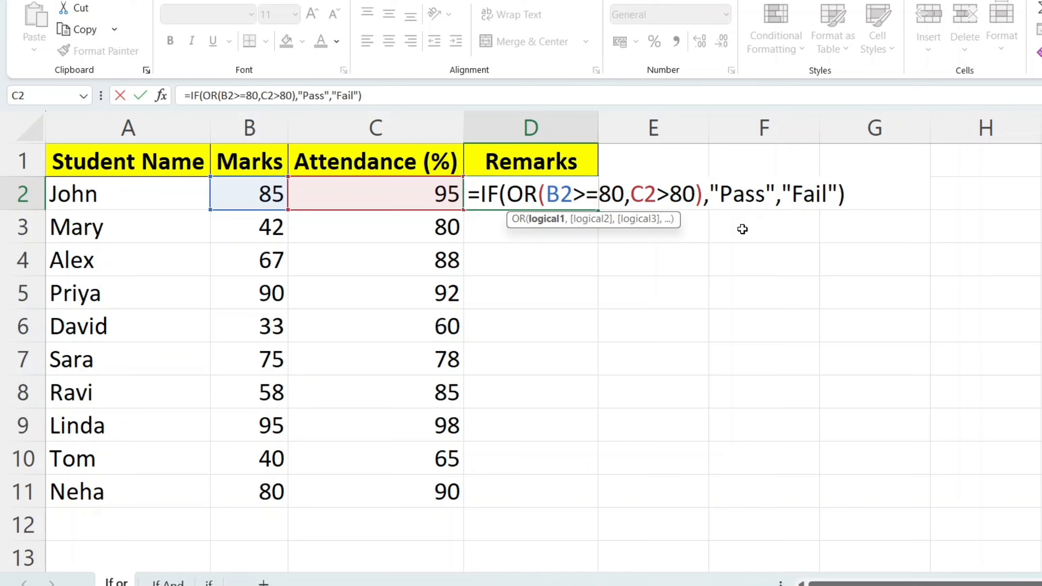
{"action": "left_click", "coordinate": [670, 196]}
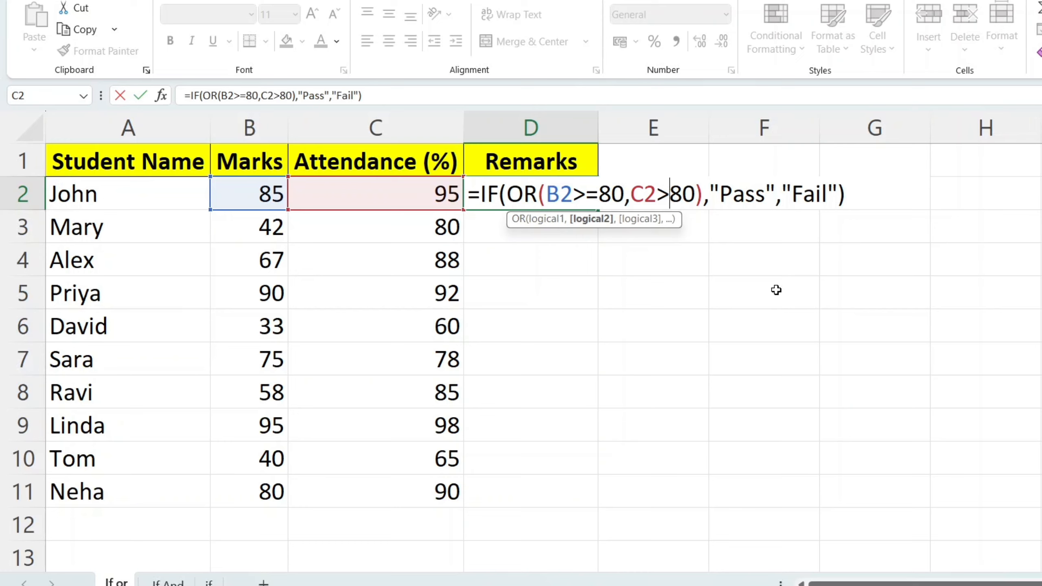
{"action": "type", "text": "="}
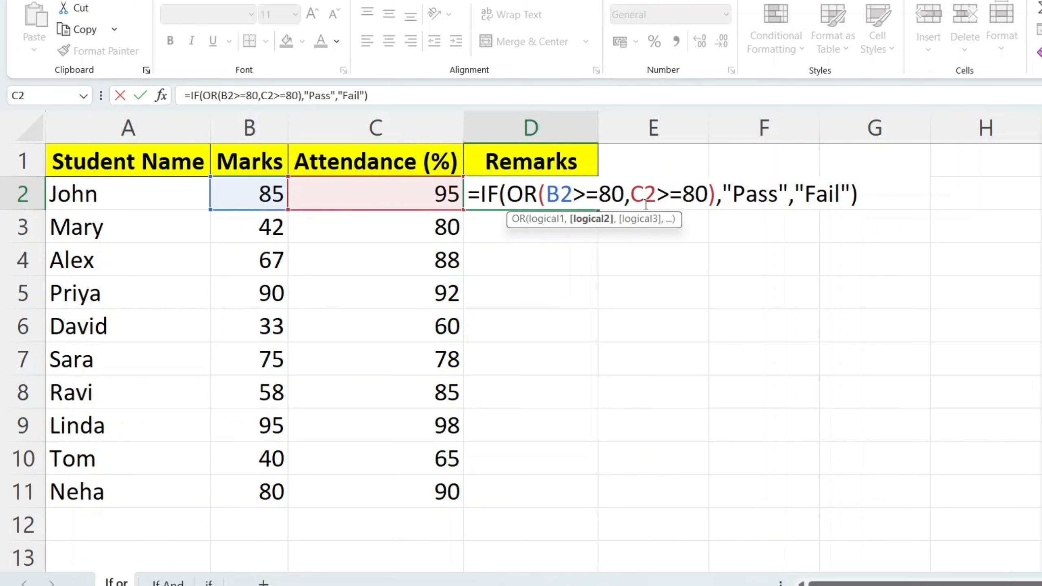
{"action": "key", "text": "Return"}
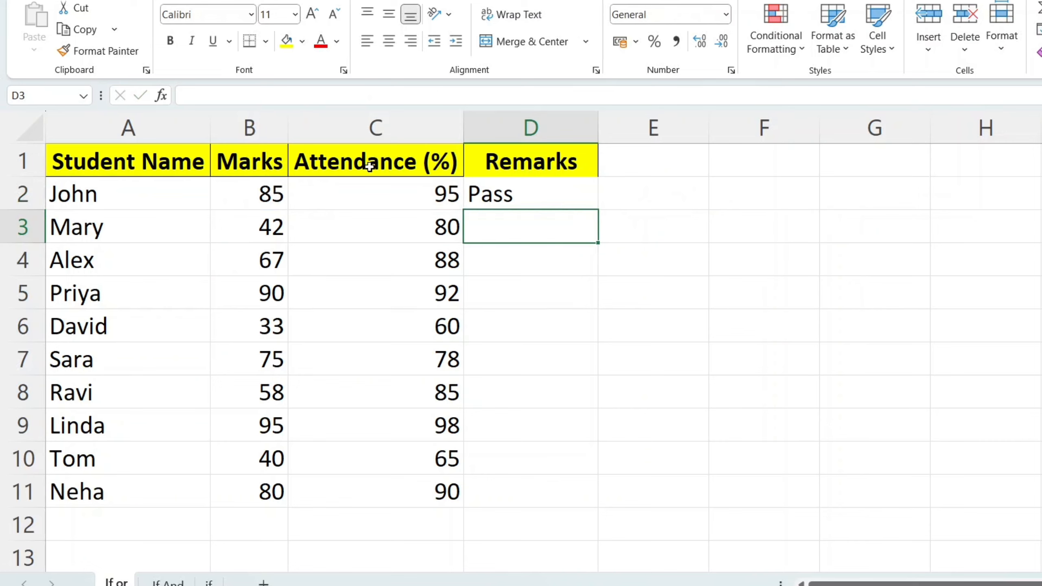
Copy D2's formula into D3 and check Mary's marks of 42 and attendance of 80
{"action": "left_click", "coordinate": [568, 202]}
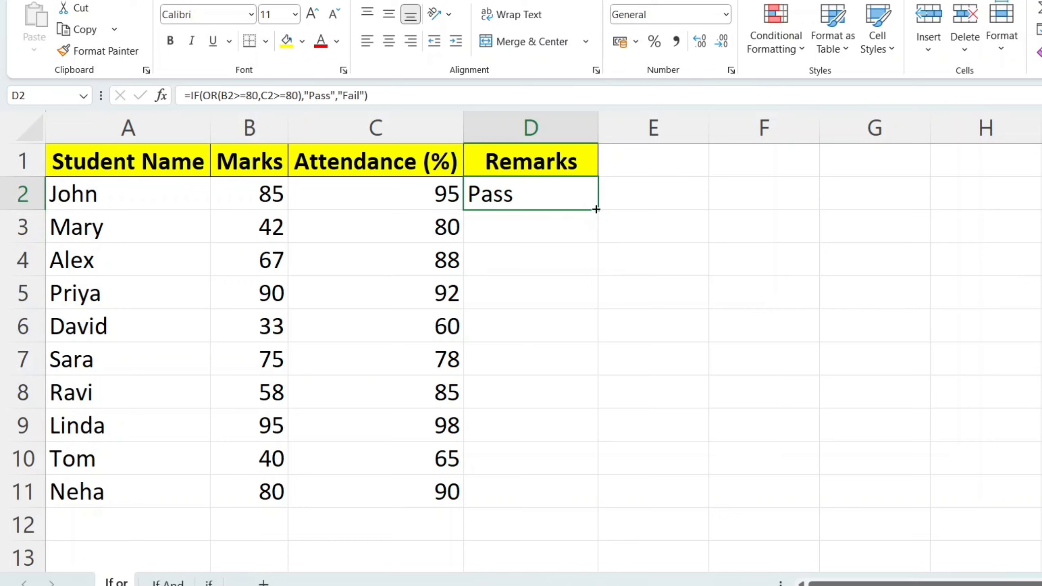
{"action": "left_click_drag", "start_coordinate": [596, 209], "coordinate": [593, 237]}
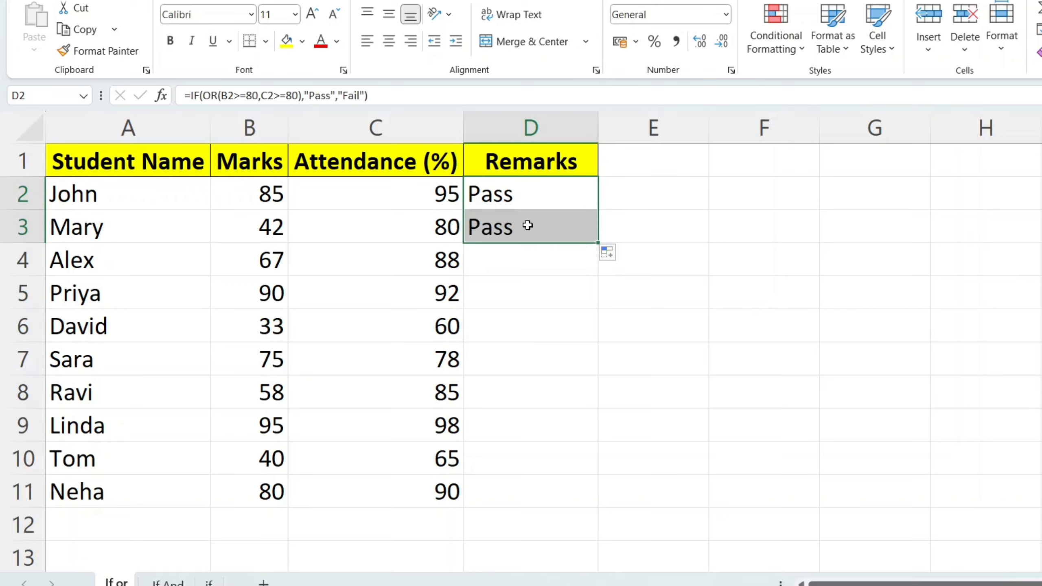
{"action": "left_click", "coordinate": [251, 232]}
{"action": "left_click", "coordinate": [353, 233]}
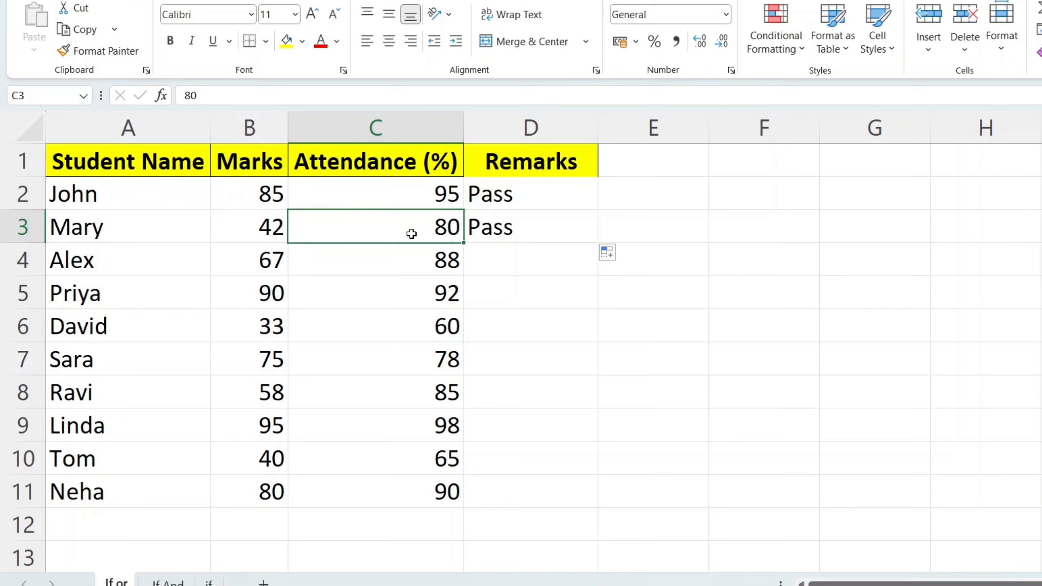
Fill the formula from D3 down through D11 and deselect the range
{"action": "left_click", "coordinate": [530, 230]}
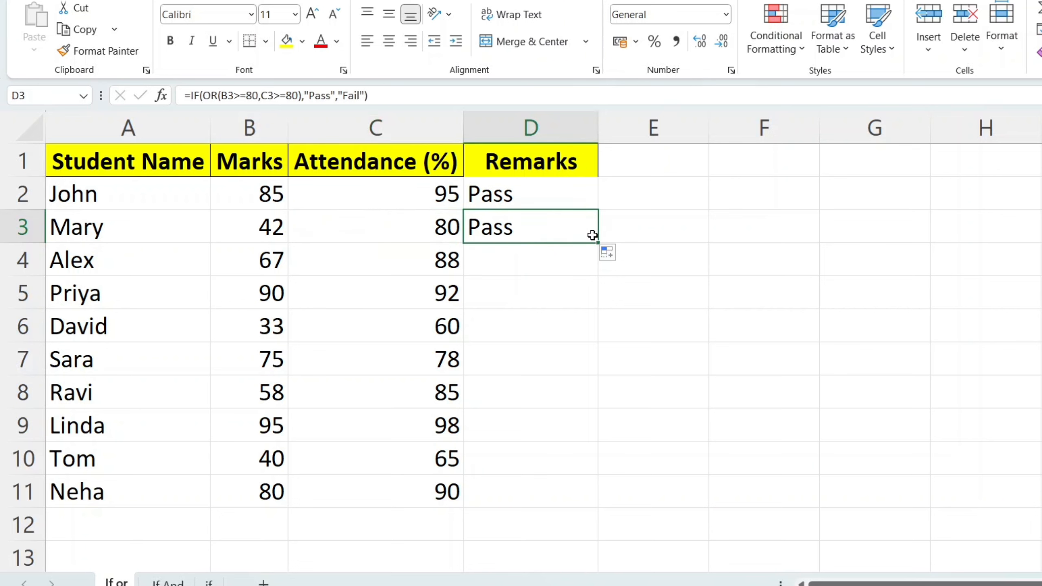
{"action": "left_click_drag", "start_coordinate": [598, 242], "coordinate": [583, 493]}
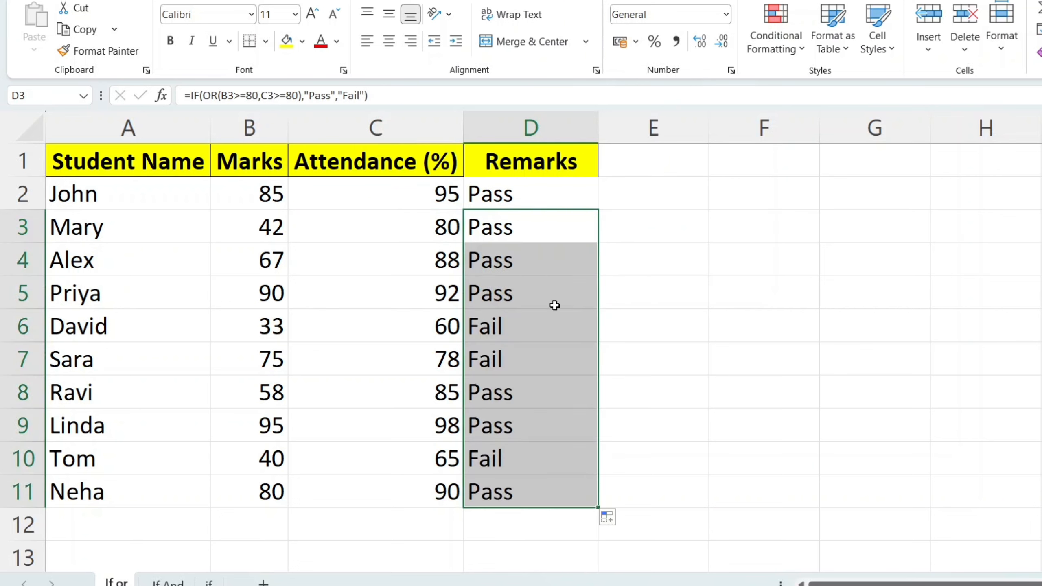
{"action": "left_click", "coordinate": [620, 323]}
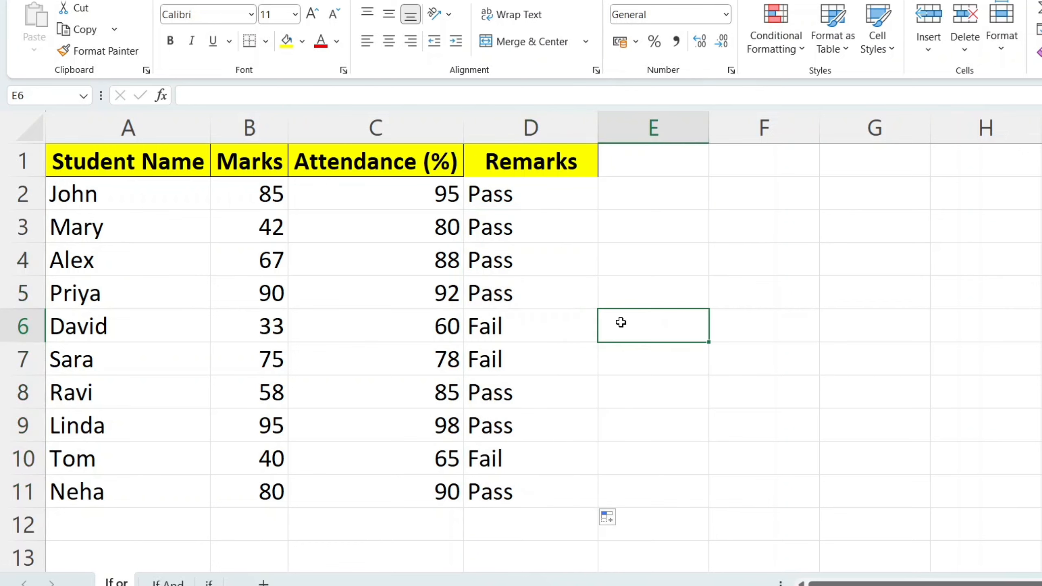